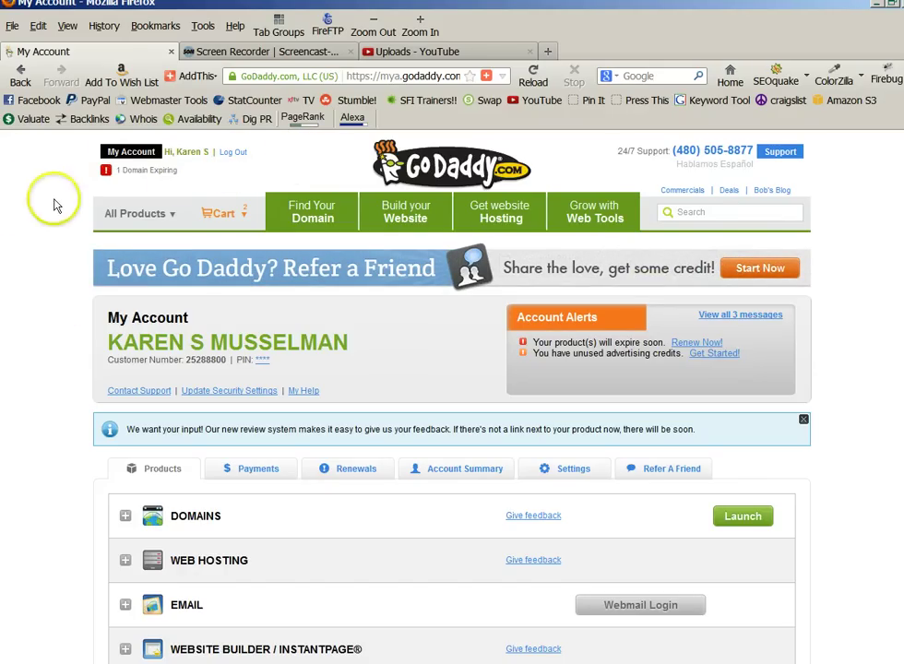
- Expand the web hosting products in the account and launch the control panel of the Deluxe Linux shared hosting account
click(128, 151)
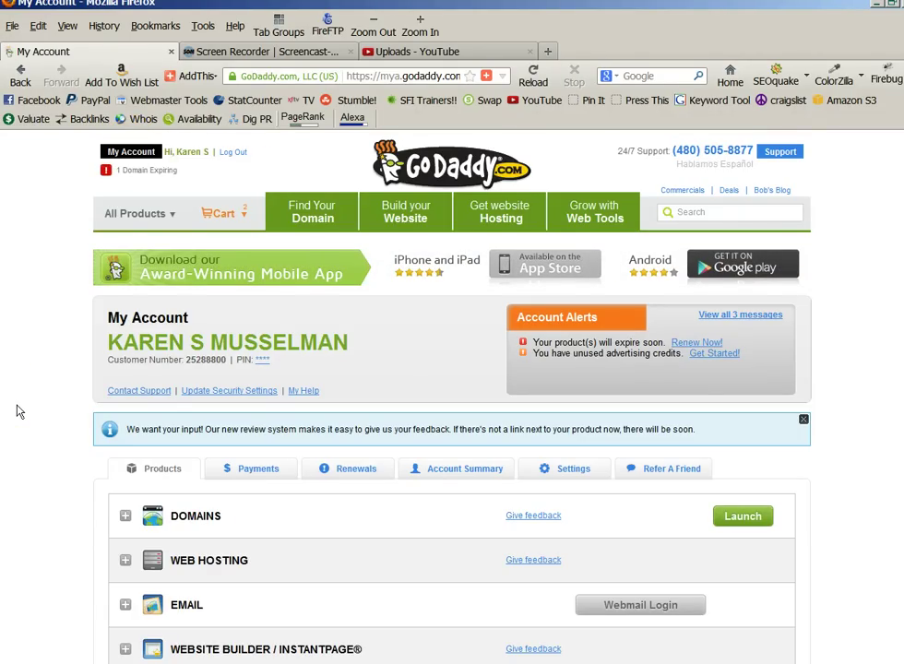
scroll(34, 414, down, 4)
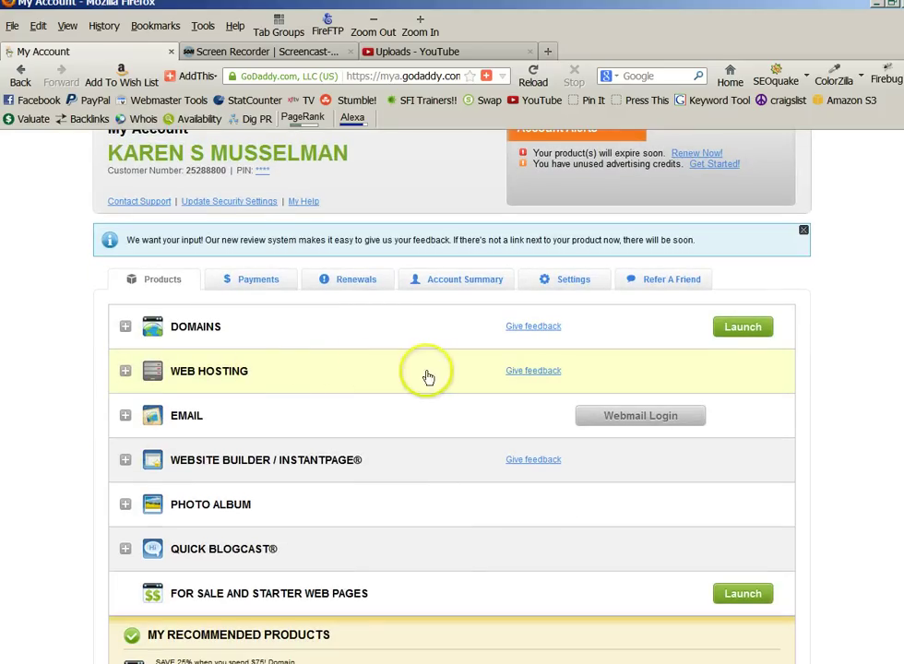
click(305, 373)
scroll(44, 394, down, 4)
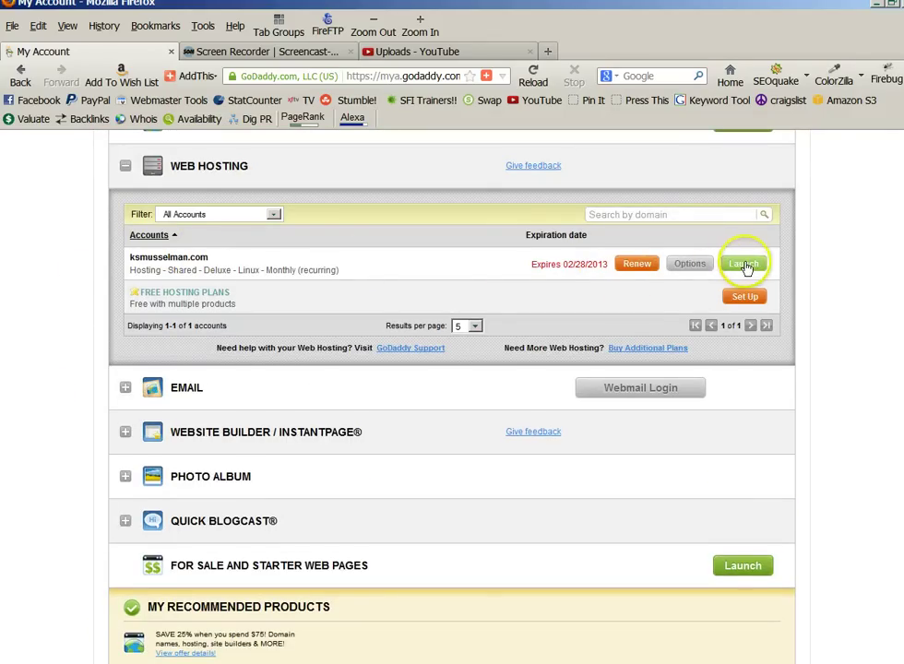
click(743, 266)
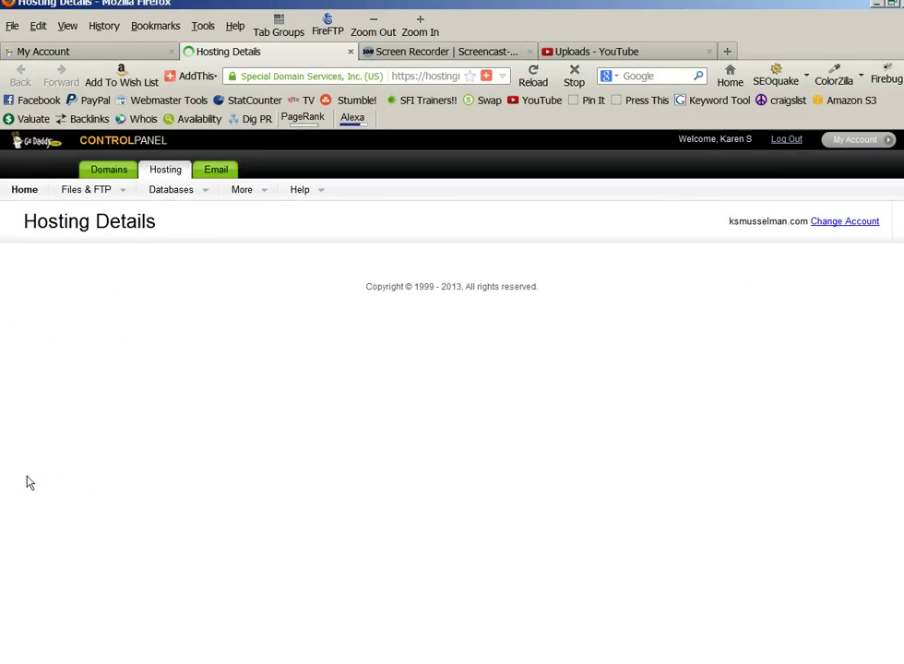
click(27, 473)
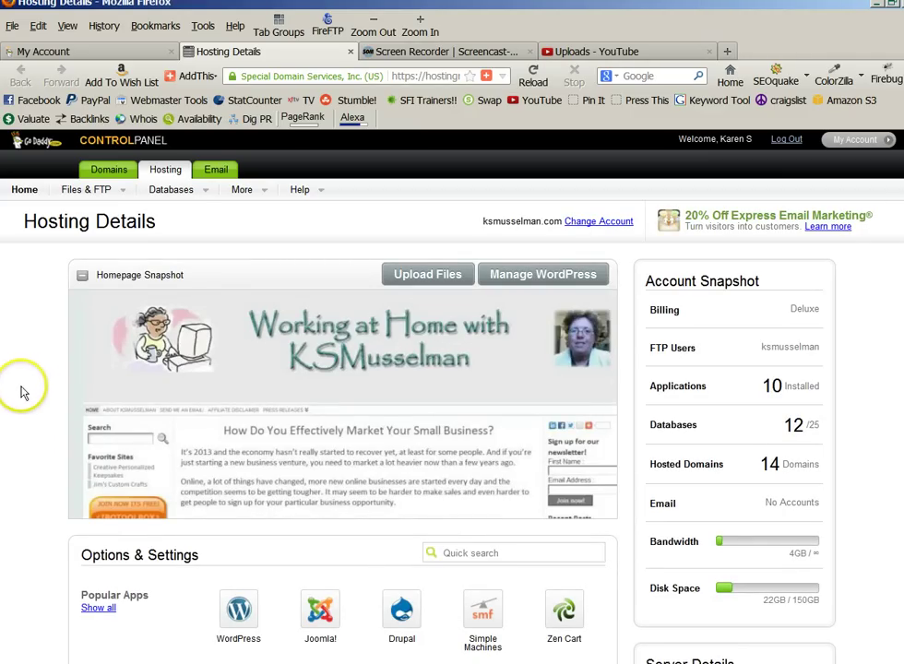
- Open WordPress from the hosting account's popular apps and start the WordPress 3.5.1 installation
scroll(14, 383, down, 4)
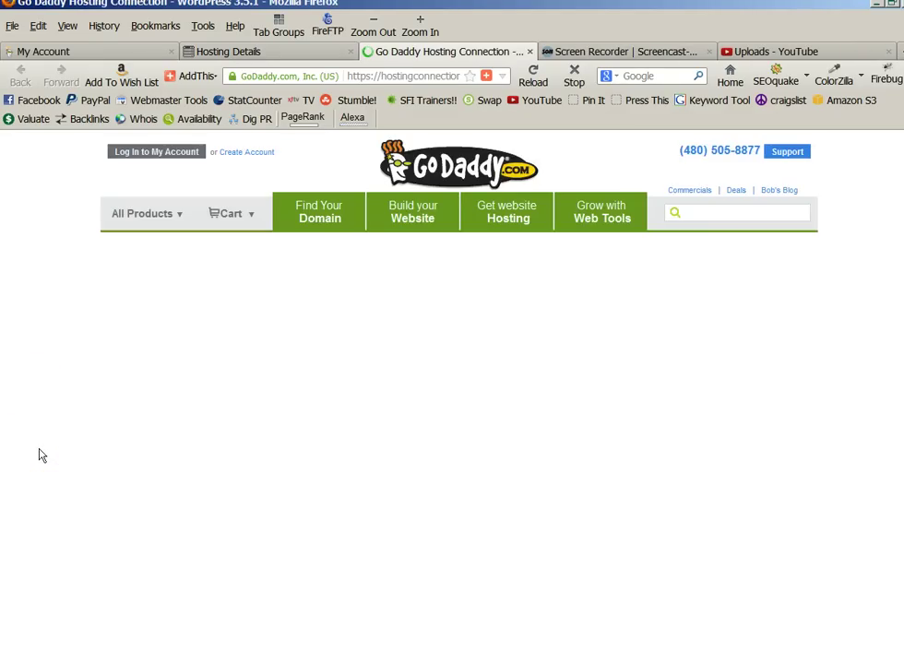
click(26, 308)
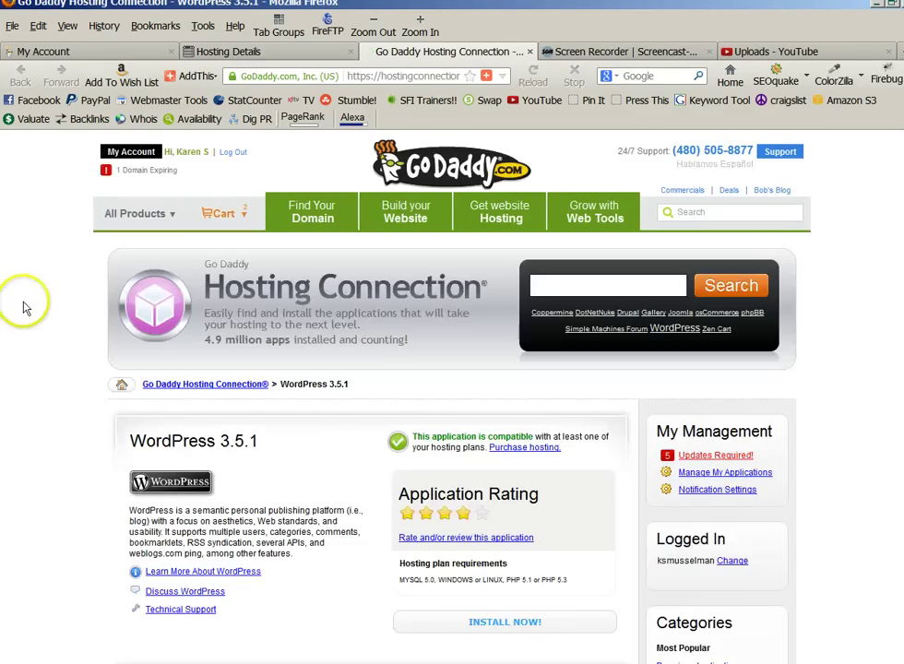
scroll(30, 406, down, 5)
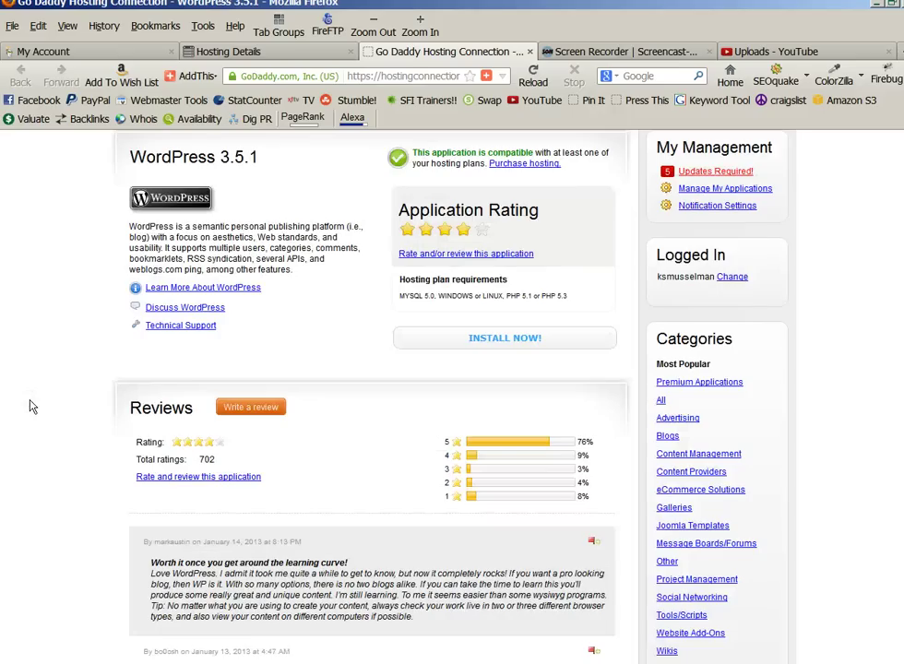
click(506, 339)
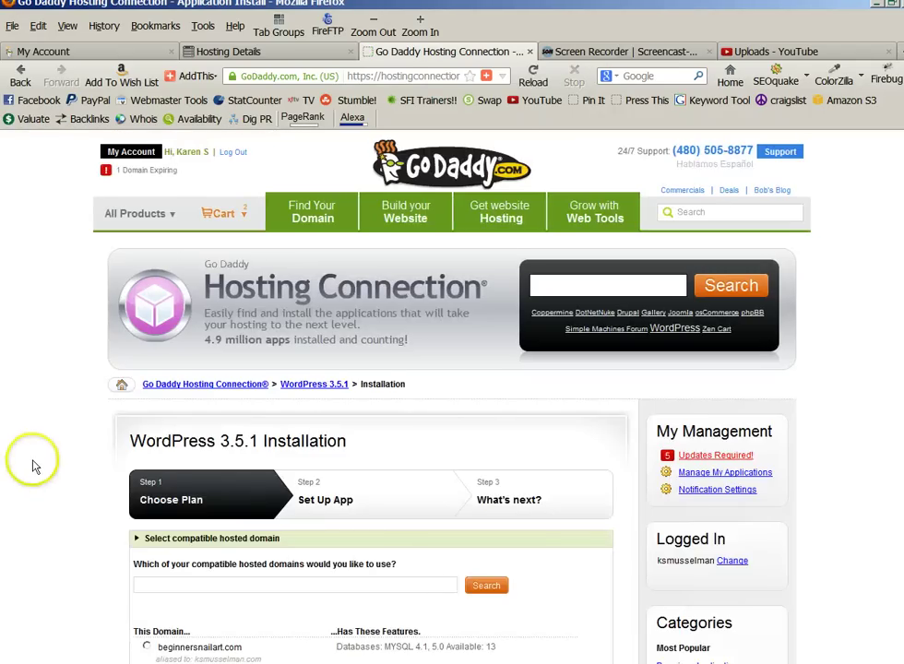
- Choose beginnersnailart.com as the hosted domain for the WordPress installation and continue to the app setup
scroll(32, 466, down, 5)
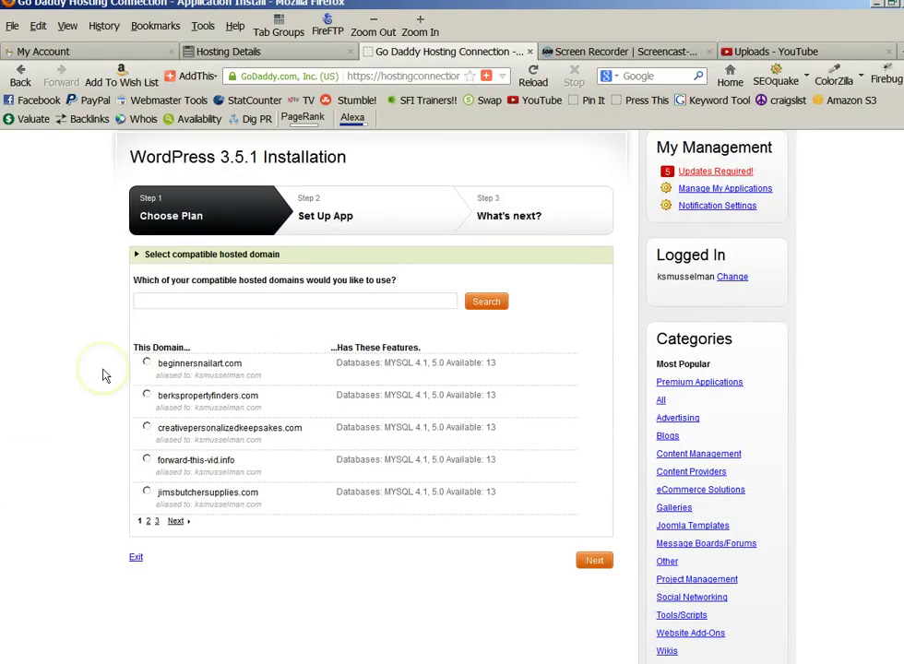
click(146, 365)
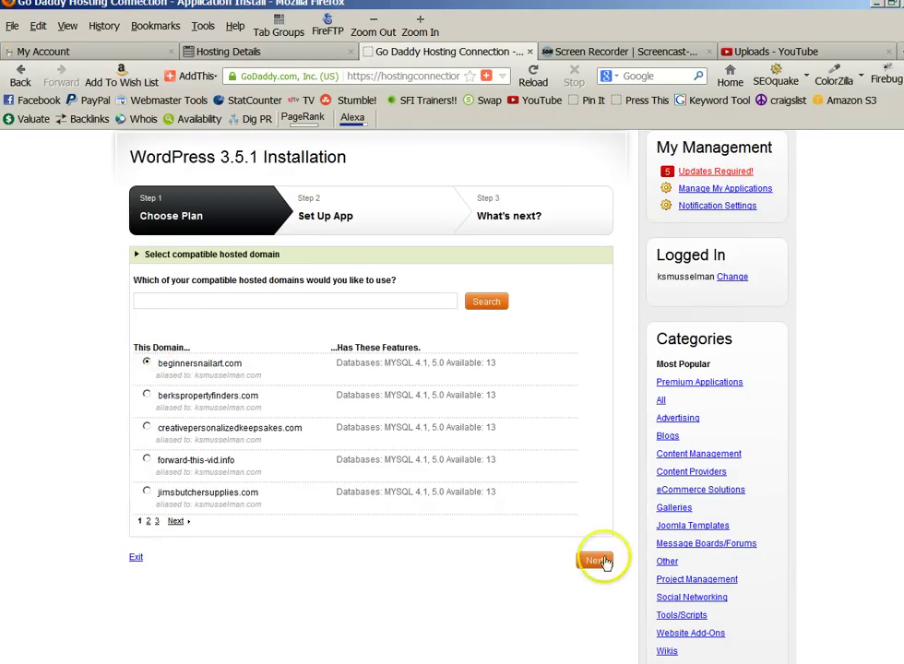
click(598, 561)
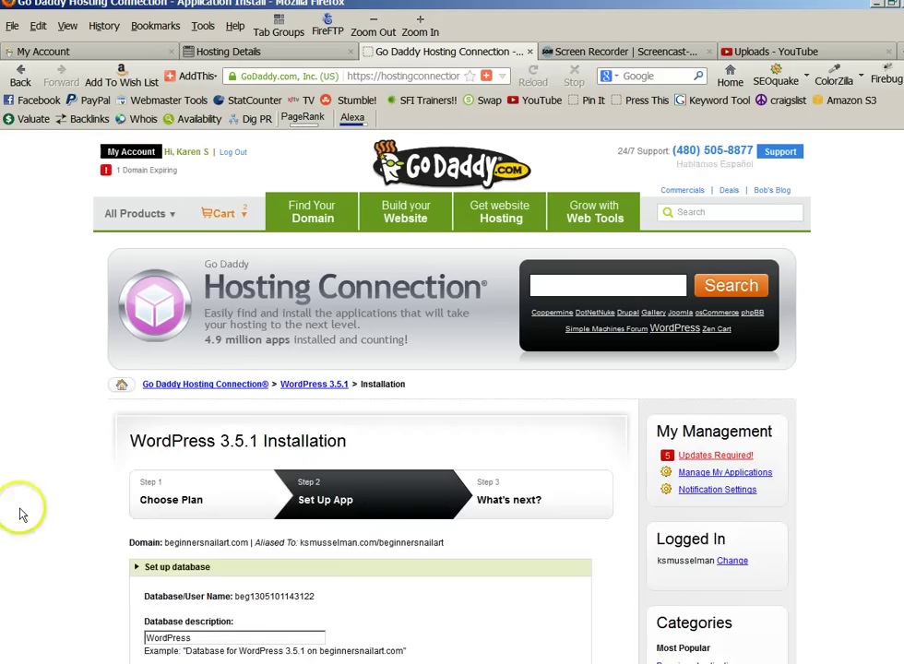
- Set the database description to beginnersnailart
scroll(20, 498, down, 3)
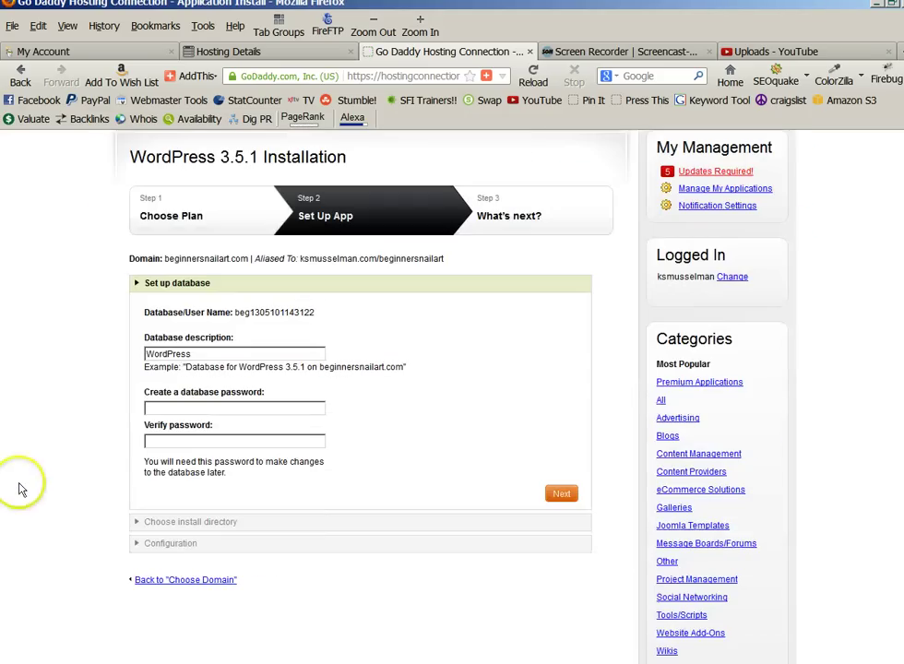
double_click(207, 354)
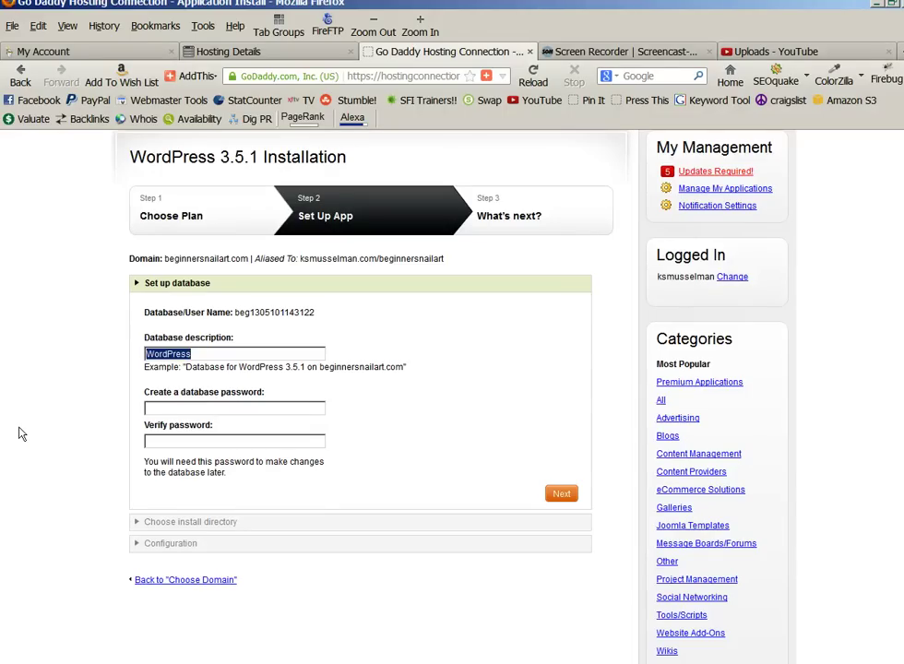
text(beginnersnailart)
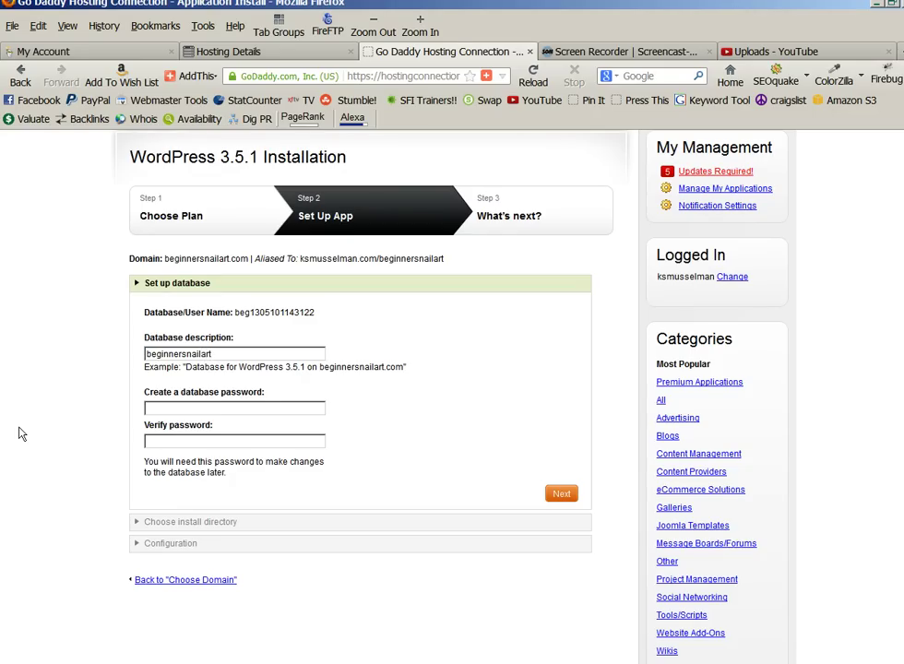
key(Tab)
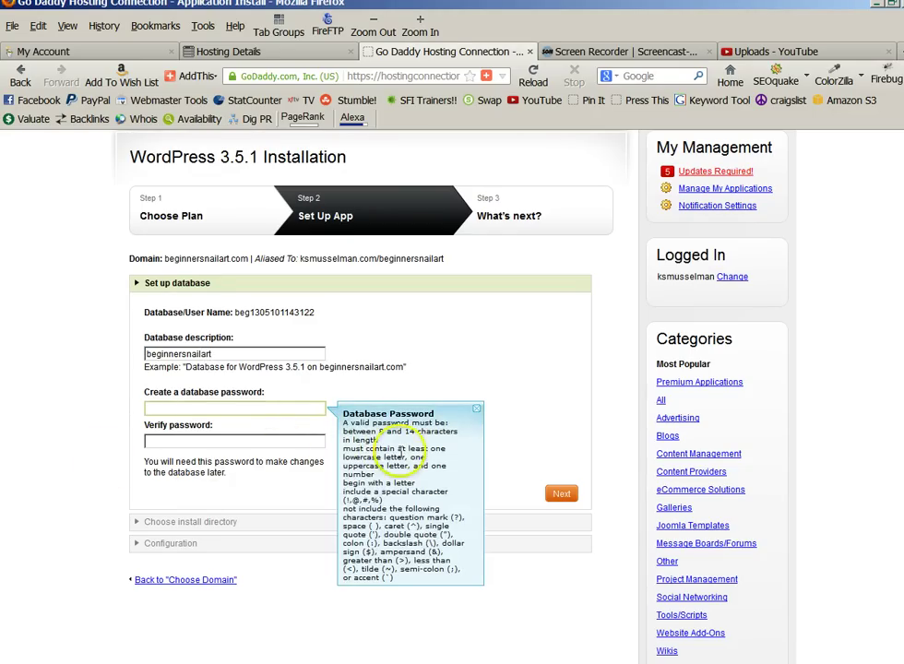
- Enter a database password and go to the password verification field
click(468, 455)
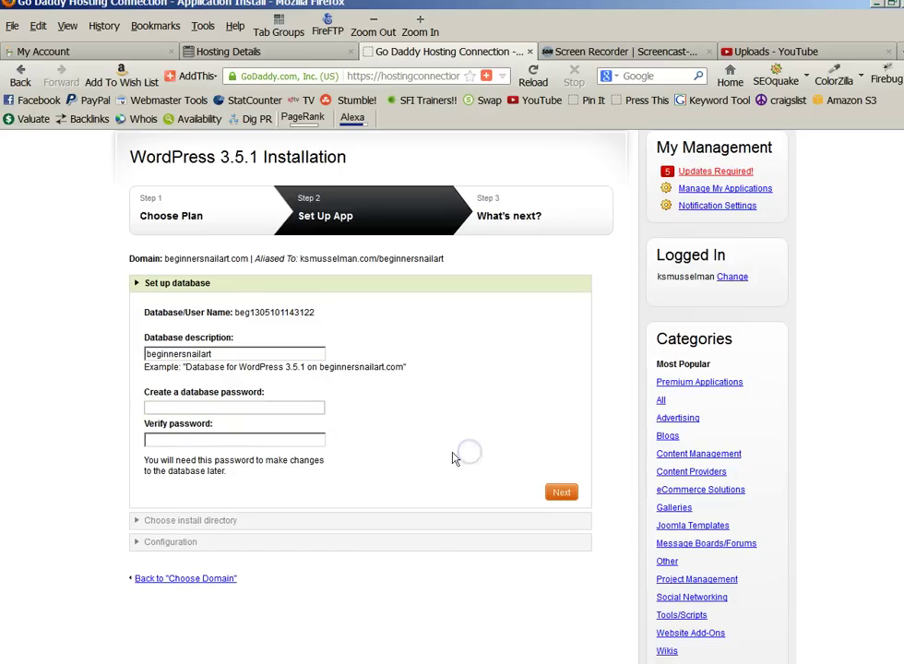
click(202, 407)
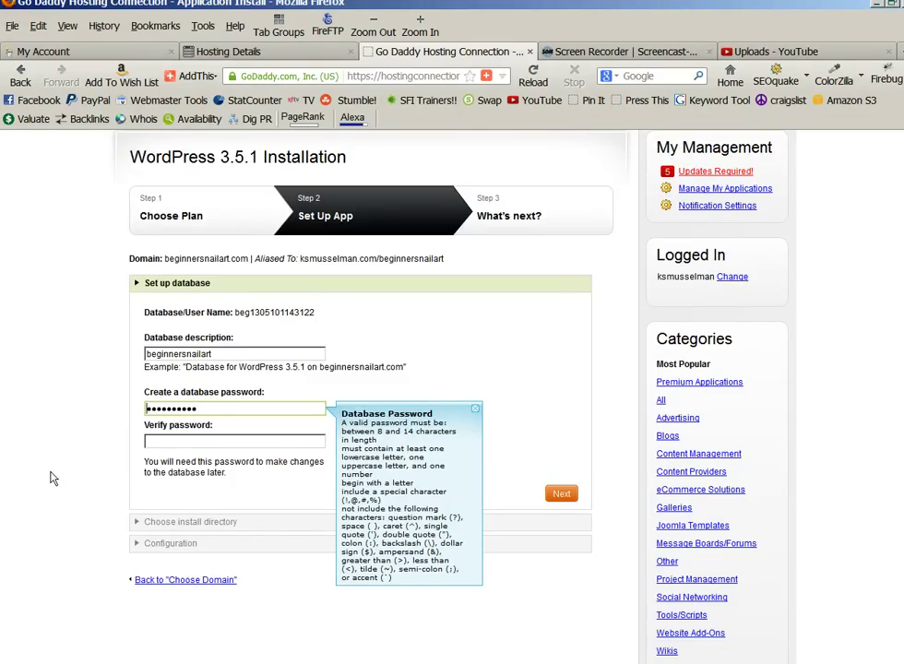
click(209, 441)
click(209, 441)
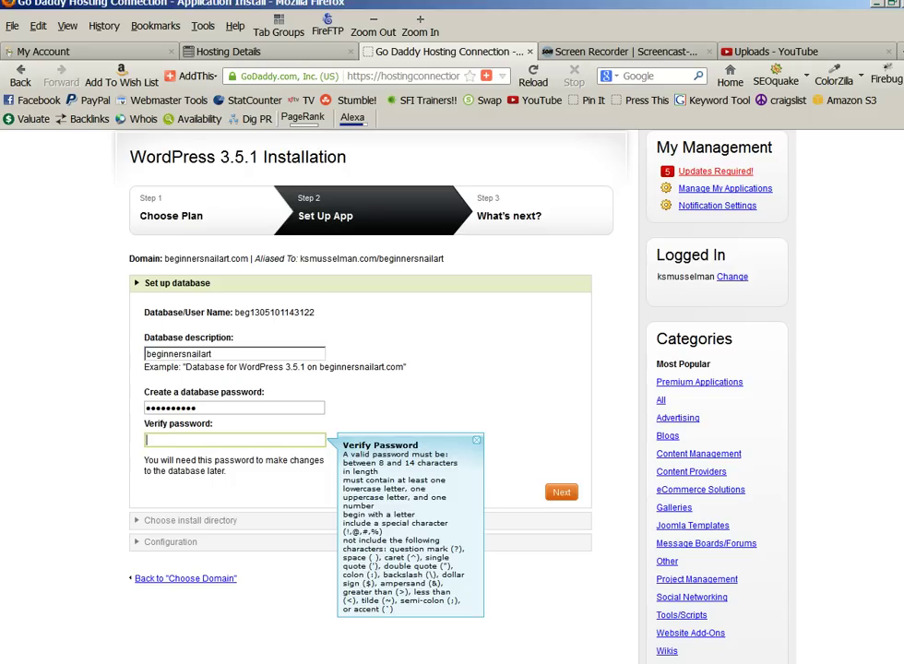
- Switch to Notepad, write out the database password in plain text and select it for copying
key(super)
click(107, 178)
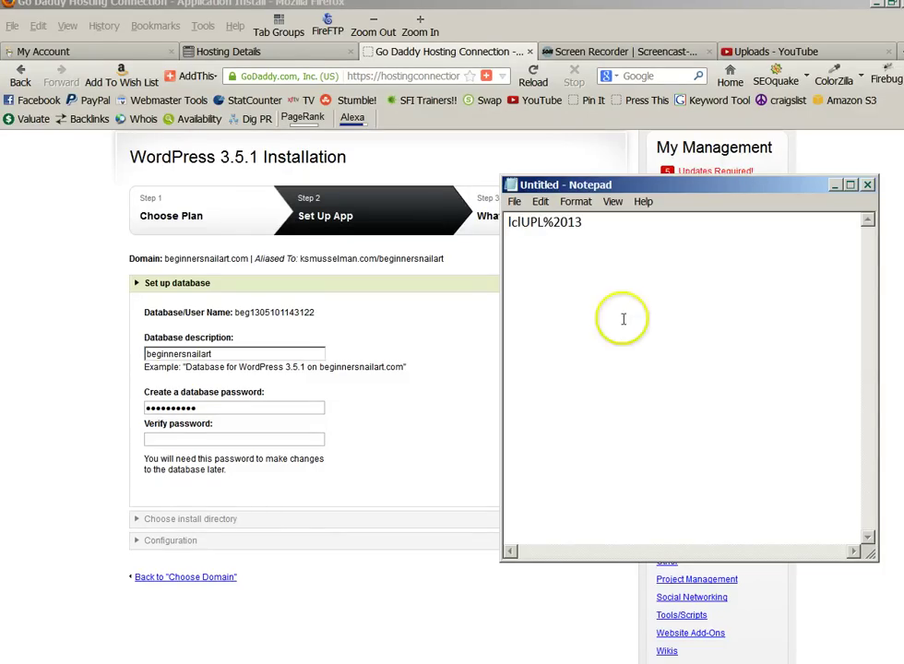
drag(582, 223, 509, 223)
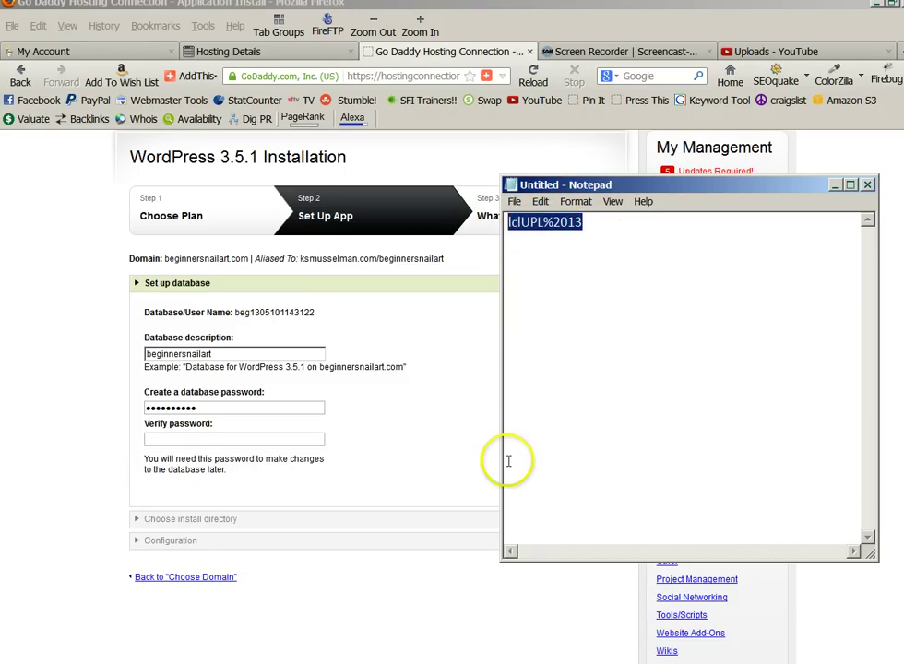
- Paste the copied password into the database password and verification fields, and continue to the install directory
click(213, 409)
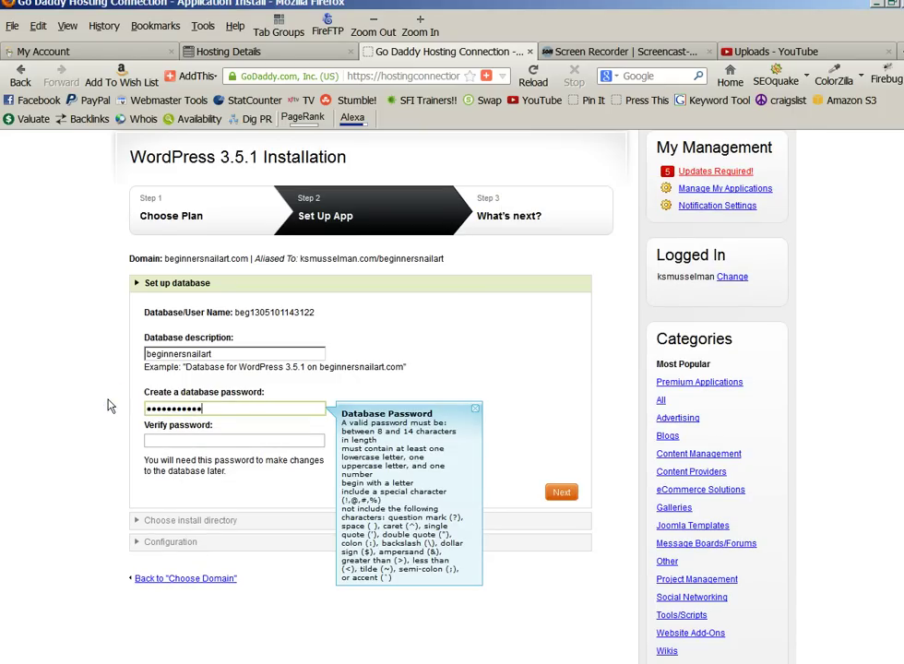
key(Tab)
key(ctrl+v)
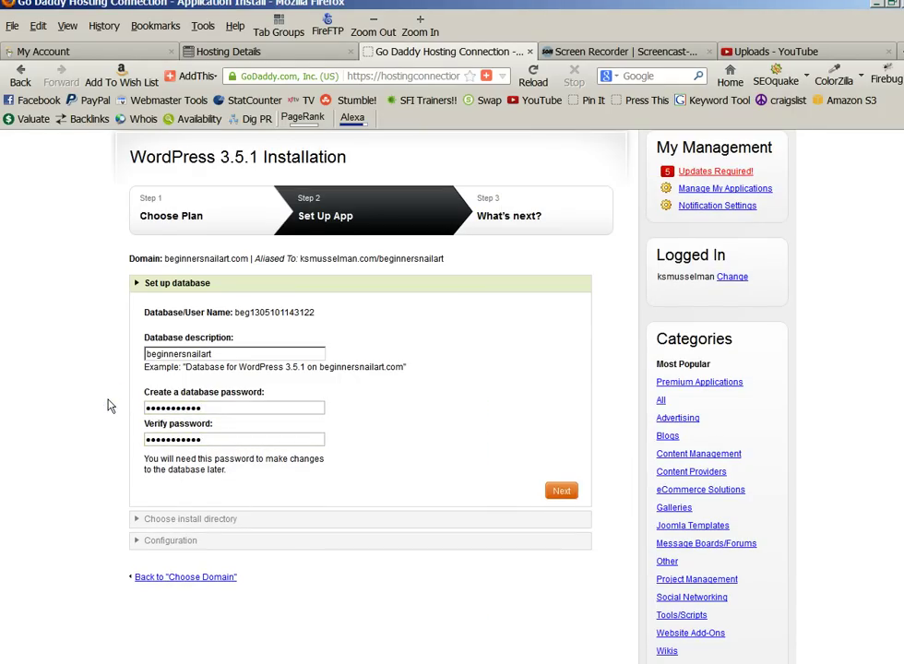
click(73, 490)
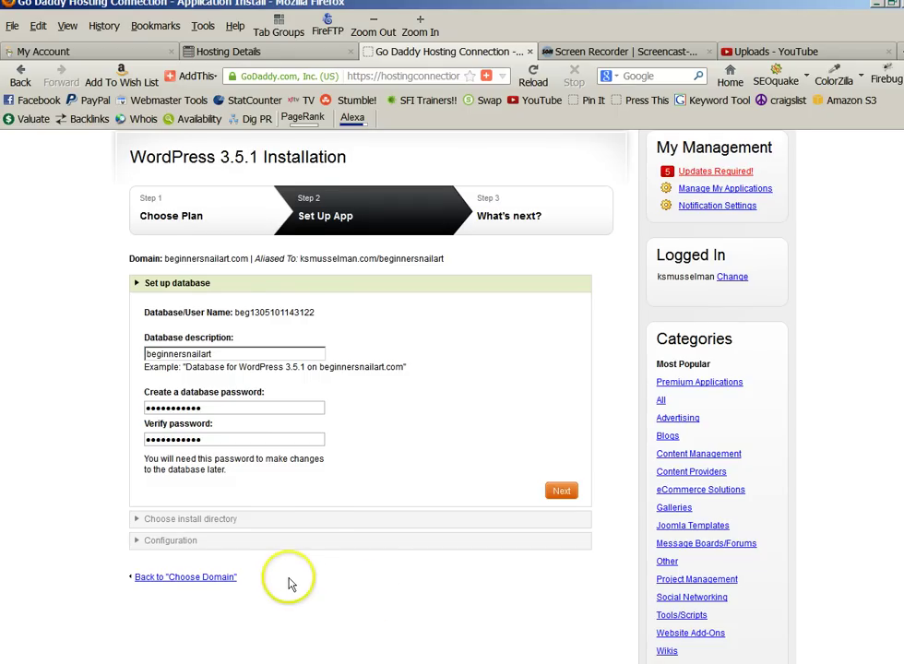
scroll(277, 563, down, 2)
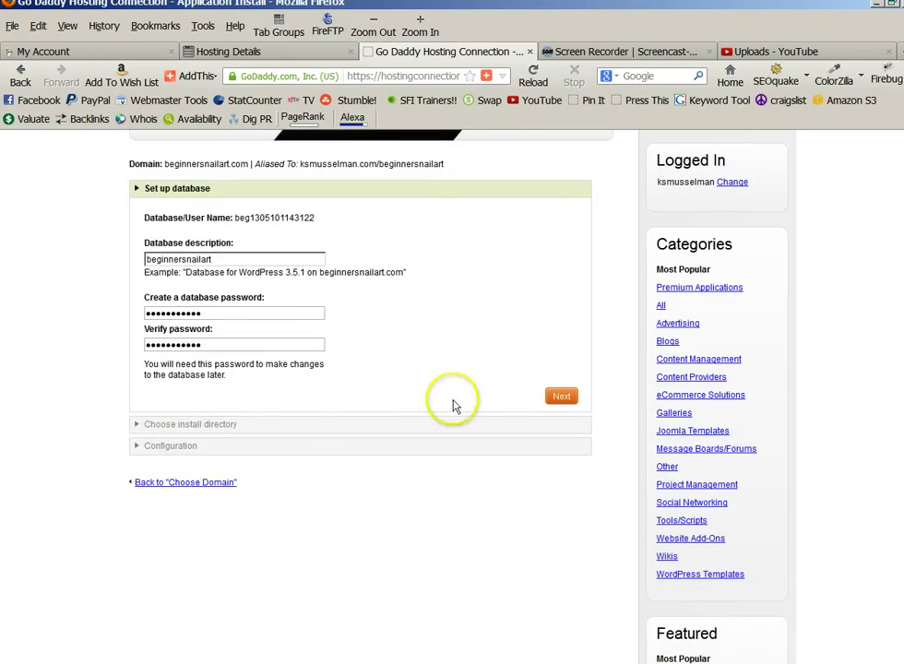
click(567, 397)
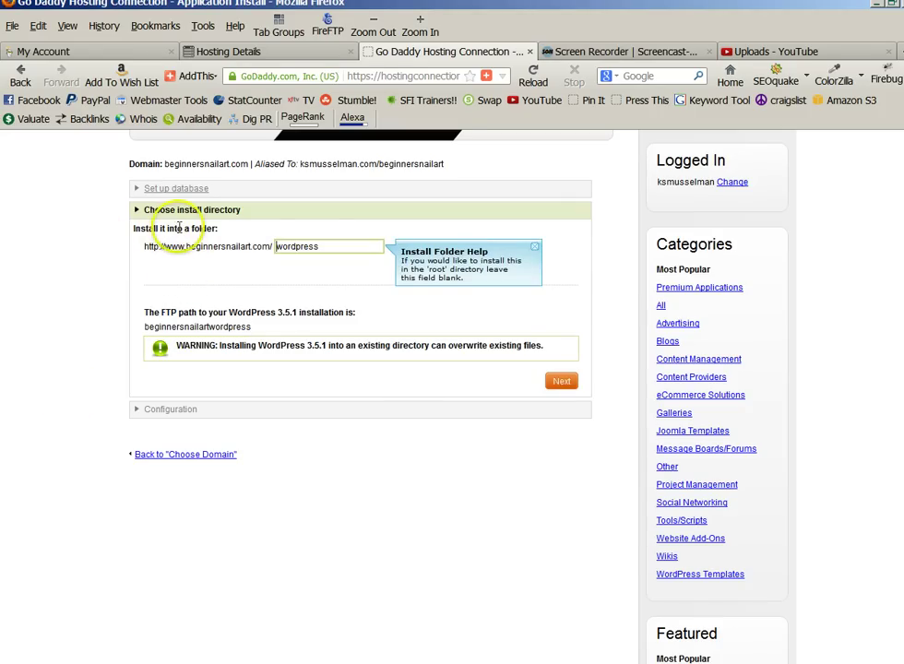
- Clear the install folder name so that WordPress installs in the domain's root directory
click(331, 248)
drag(332, 248, 203, 244)
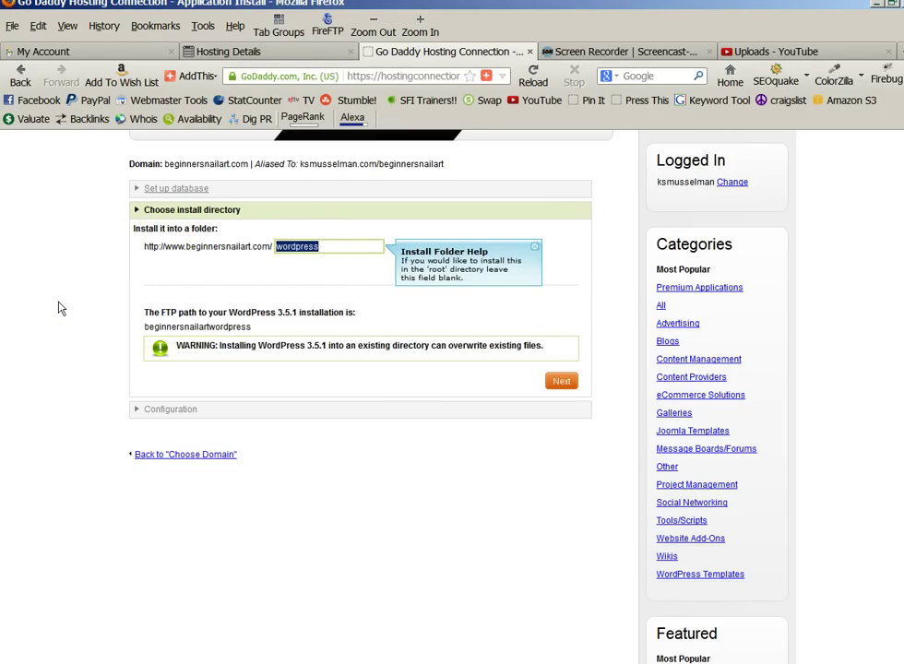
key(Delete)
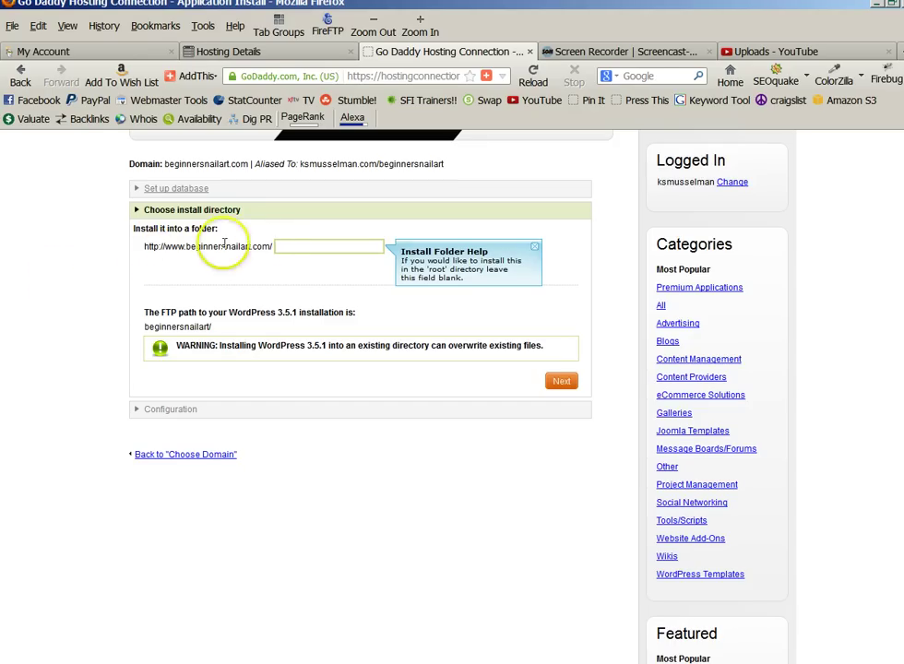
- Try blog as the install folder name and remove it again
drag(218, 246, 251, 245)
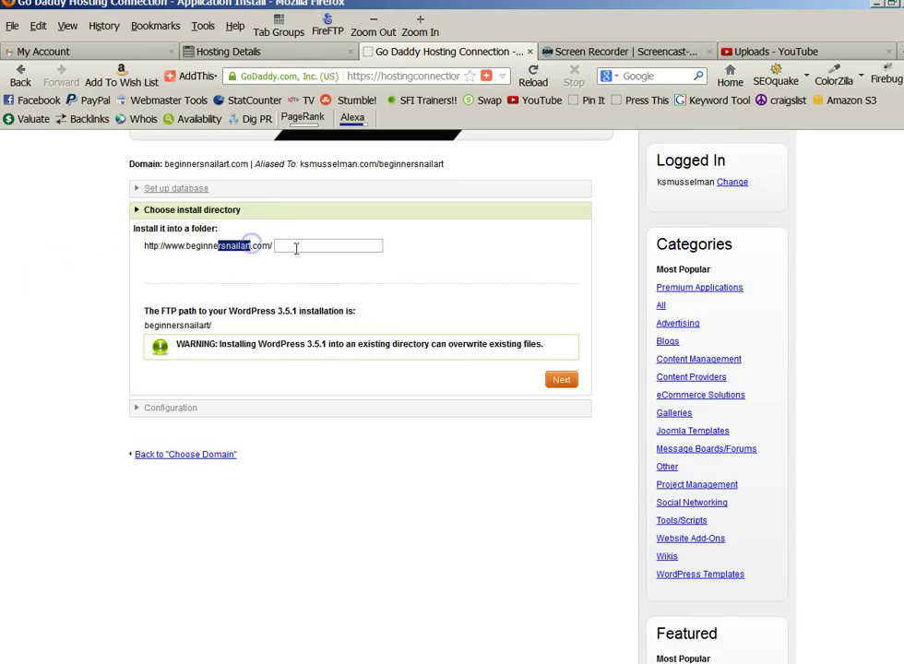
click(296, 245)
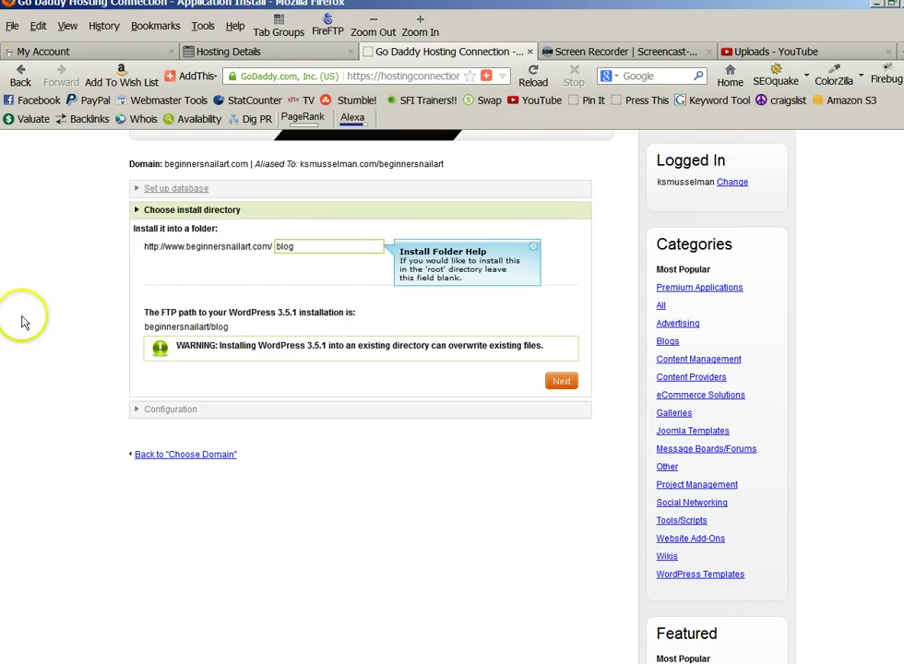
key(BackSpace)
key(BackSpace)
key(BackSpace)
key(BackSpace)
- Confirm the blank install folder, continue to the configuration and fill in the admin name with the saved account username
click(489, 469)
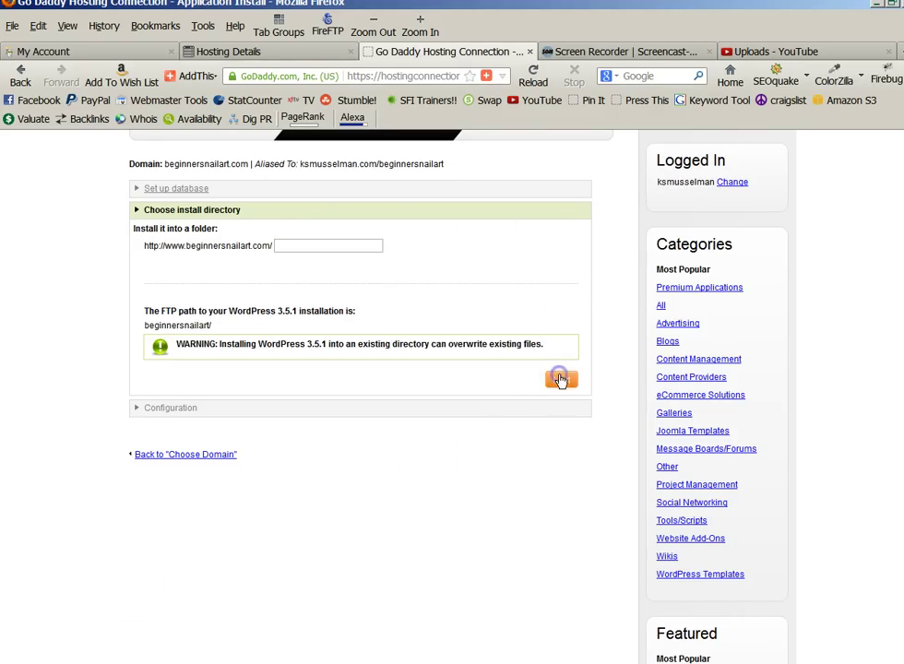
click(185, 262)
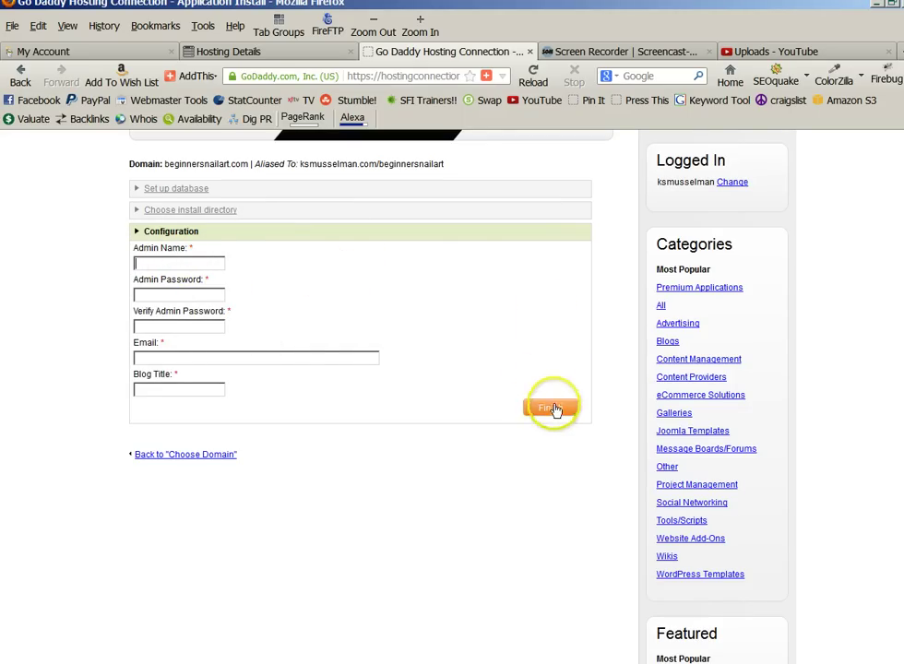
click(183, 262)
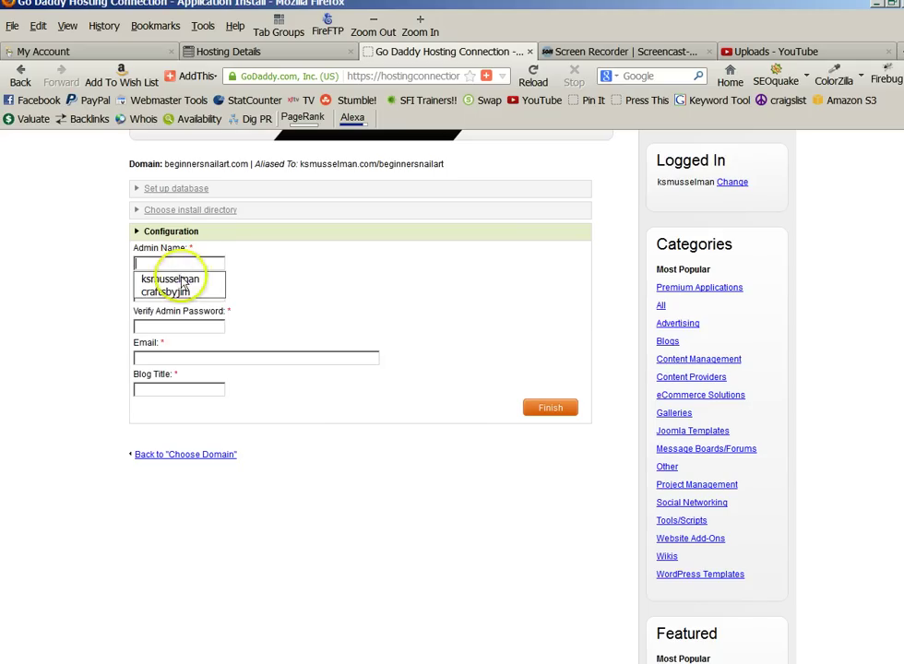
click(185, 279)
click(200, 295)
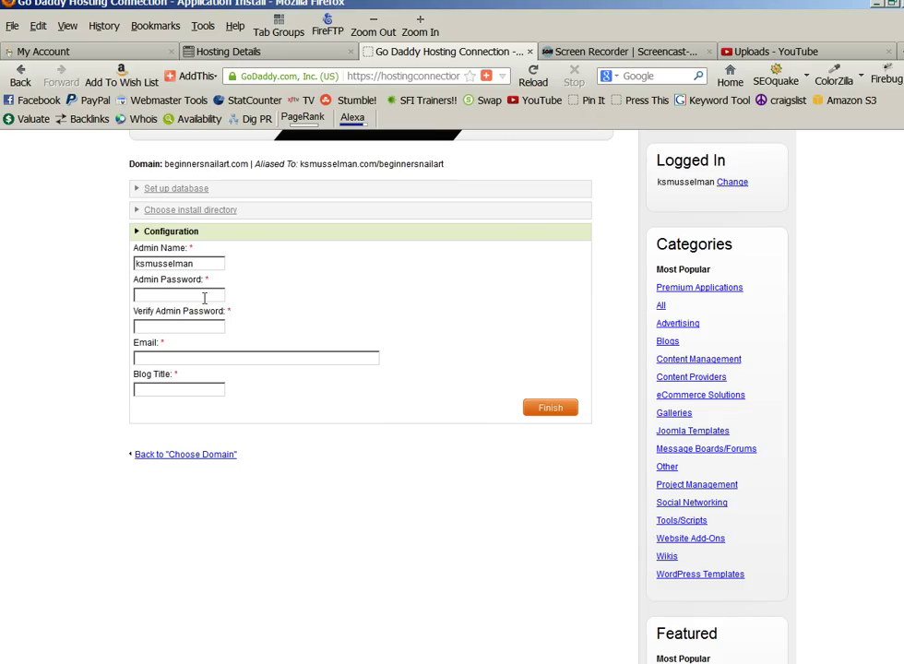
click(201, 329)
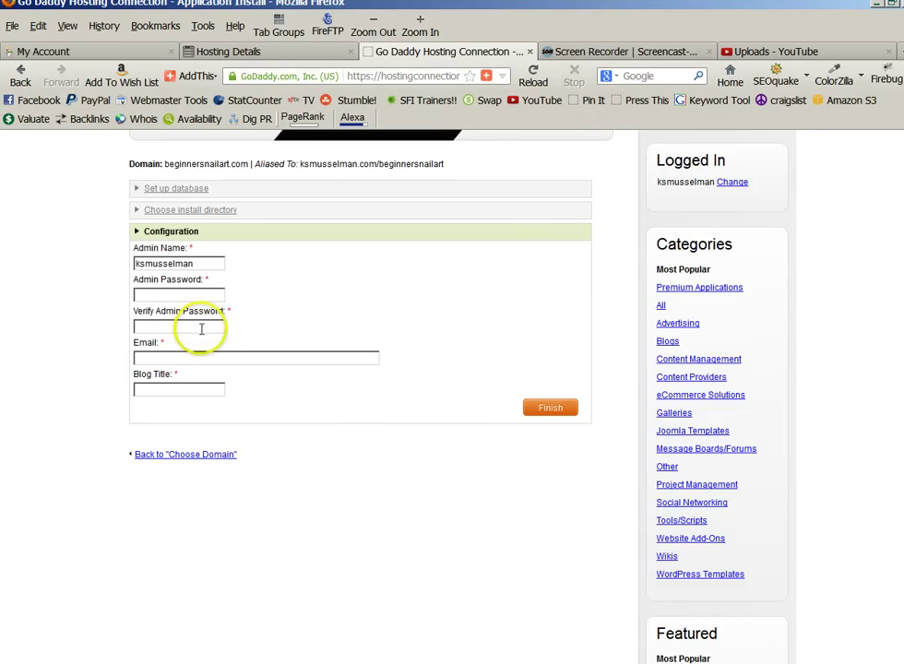
click(210, 353)
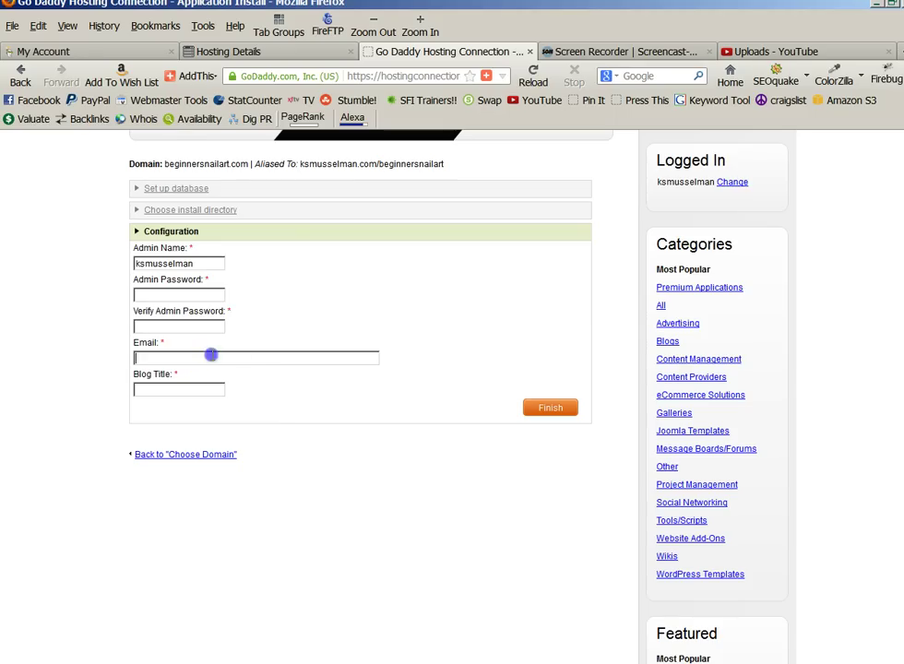
click(201, 390)
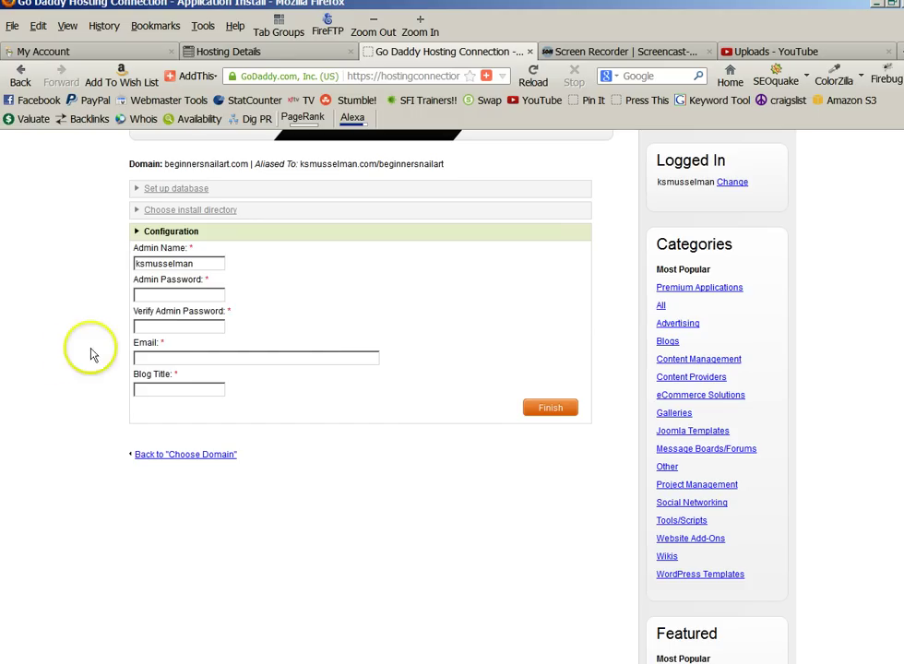
scroll(43, 346, up, 3)
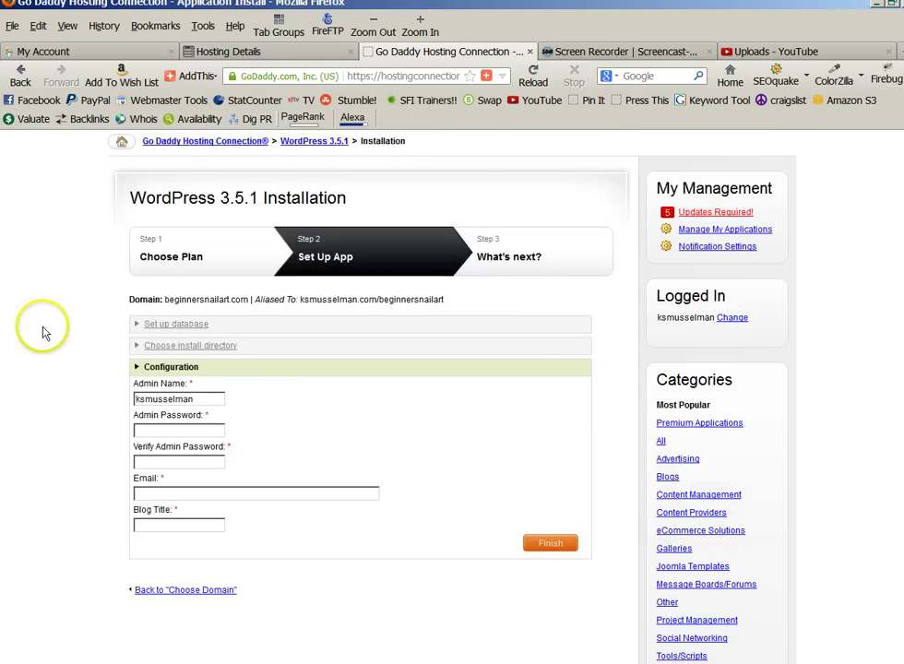
scroll(43, 332, up, 1)
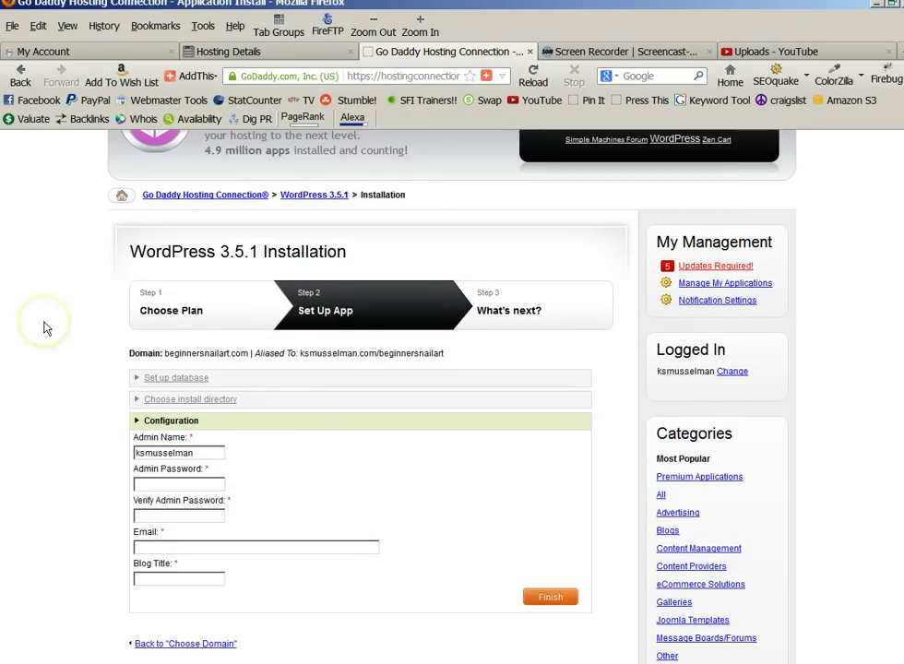
scroll(46, 323, up, 4)
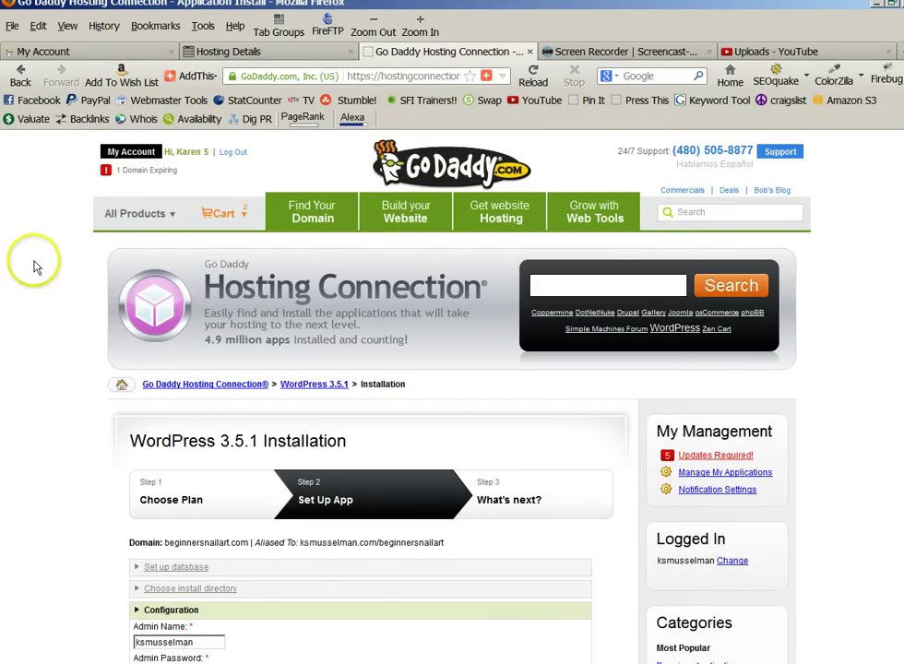
- Open the application management list and examine the installation status of the WordPress sites, down to the jimscustomcrafts.com entry
scroll(36, 262, down, 4)
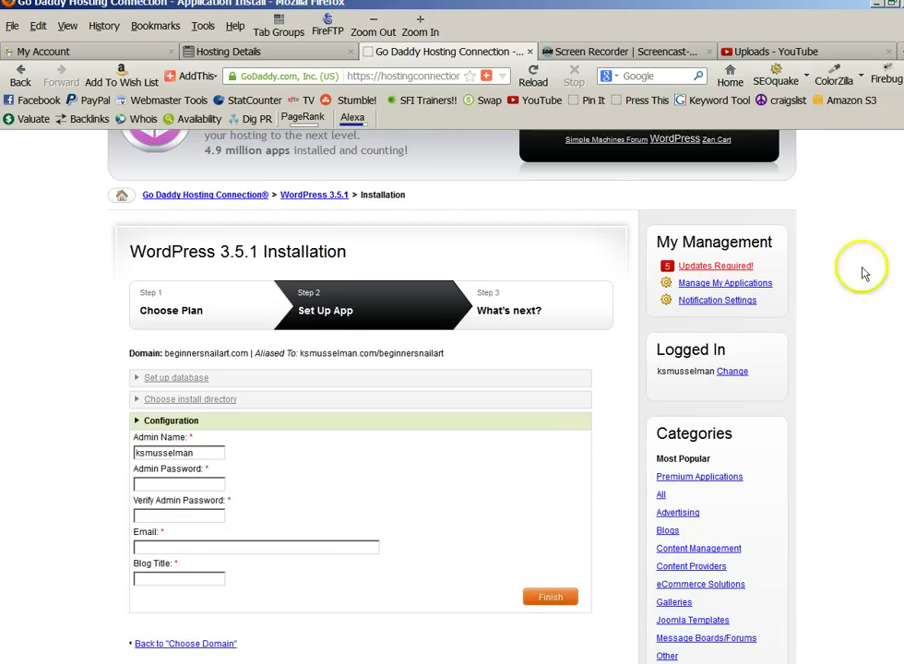
click(703, 287)
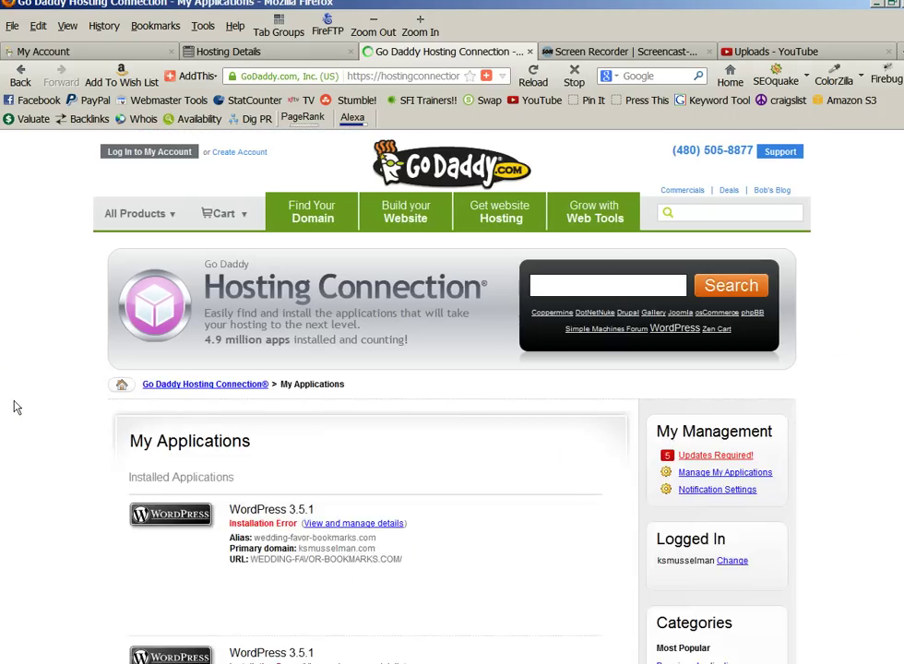
scroll(202, 449, down, 3)
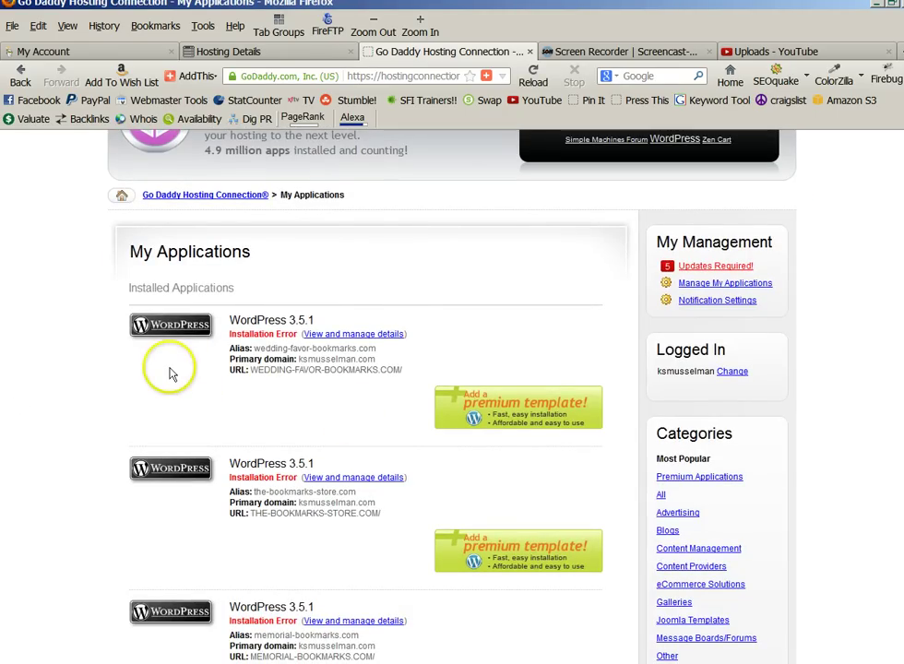
scroll(102, 314, down, 2)
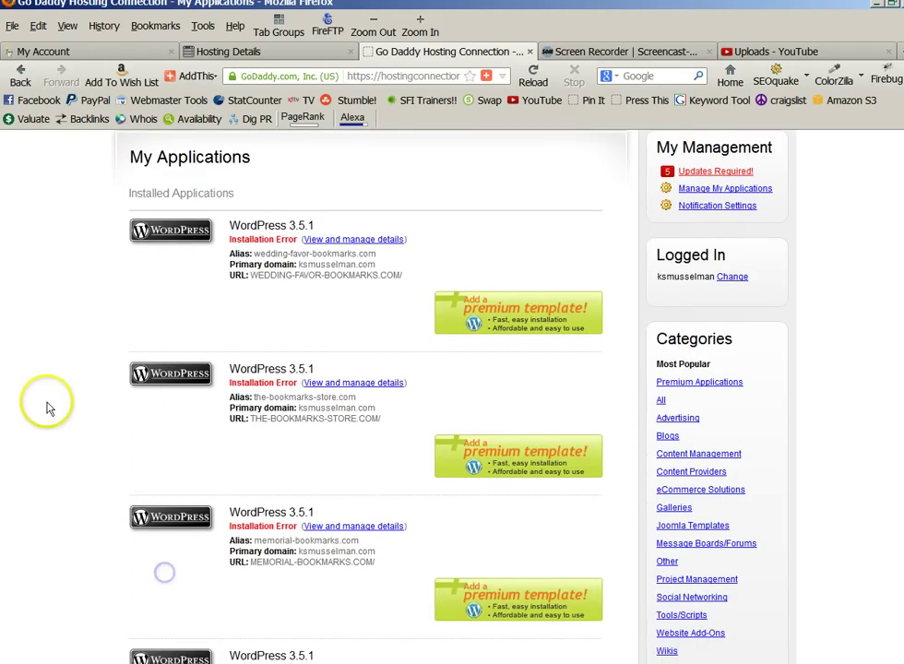
scroll(41, 404, down, 6)
scroll(39, 402, down, 4)
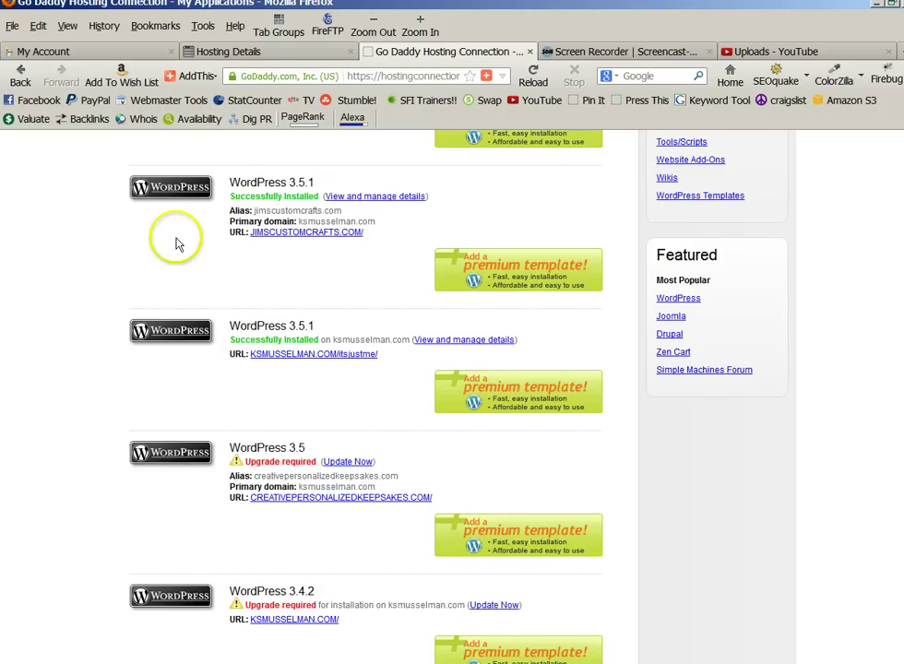
click(173, 239)
click(155, 237)
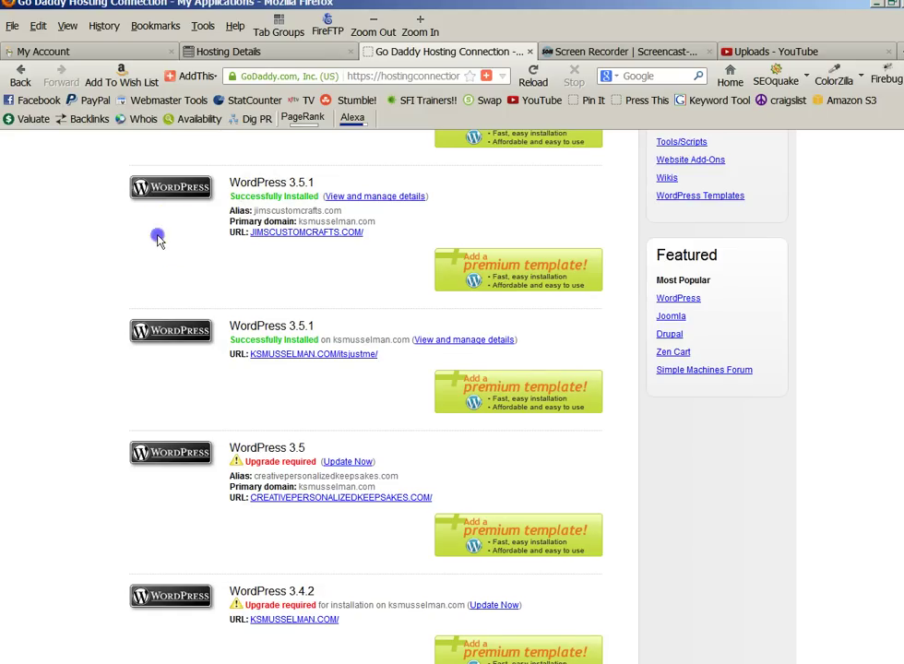